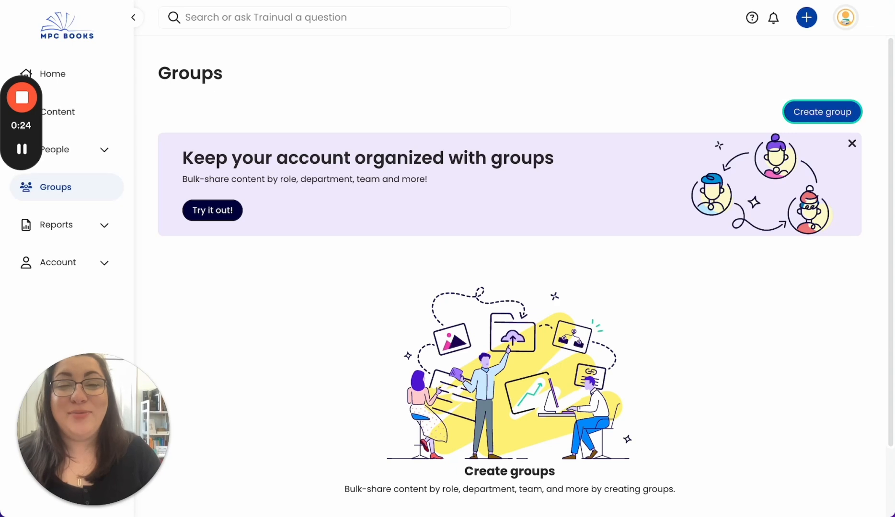
click(818, 112)
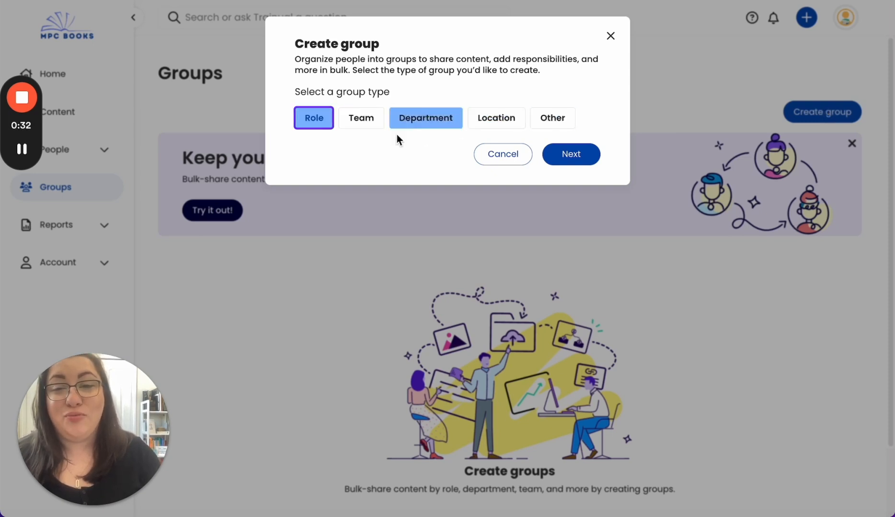
click(358, 126)
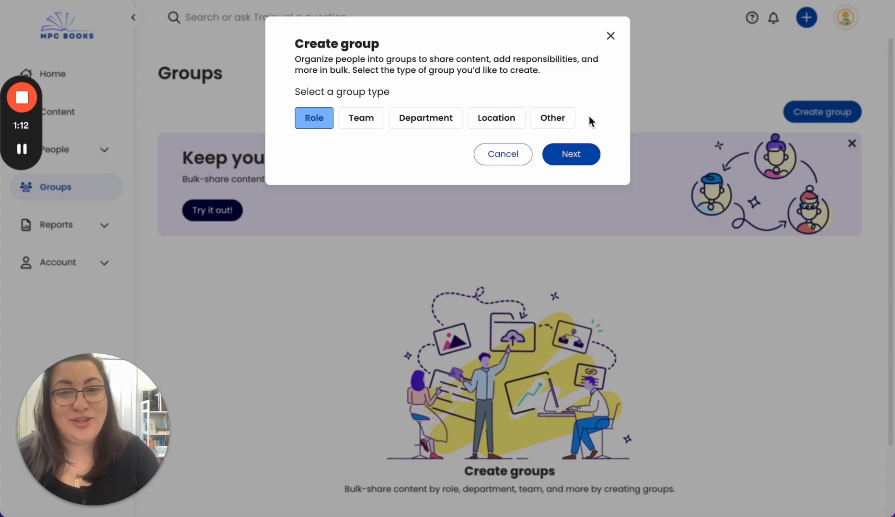
click(493, 162)
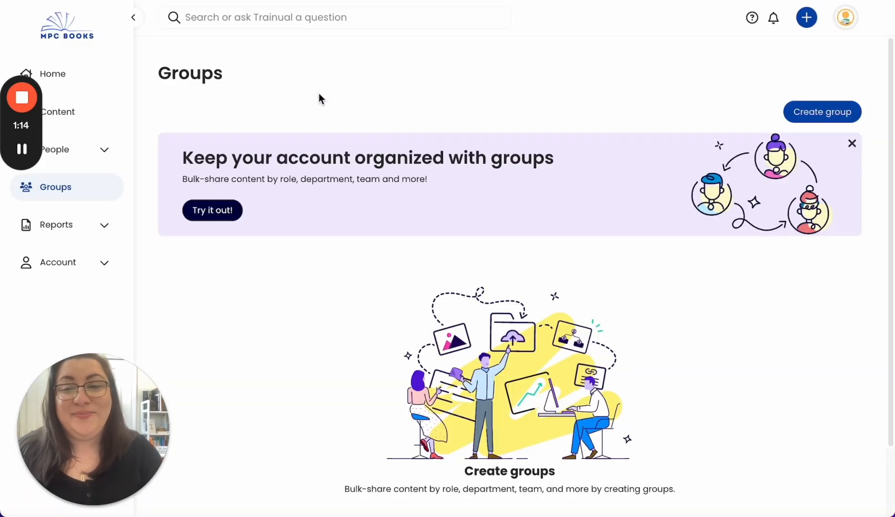
Open the org chart, fit it to the screen and examine which roles the company has
click(106, 152)
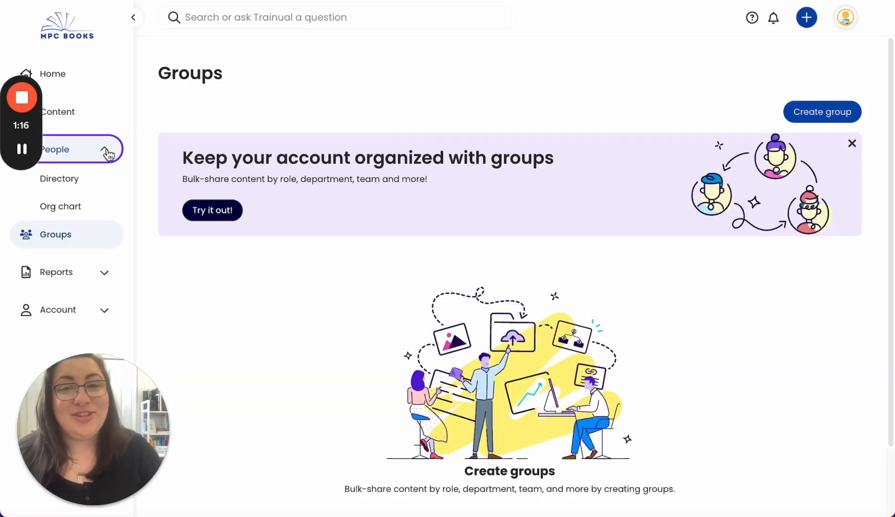
click(88, 205)
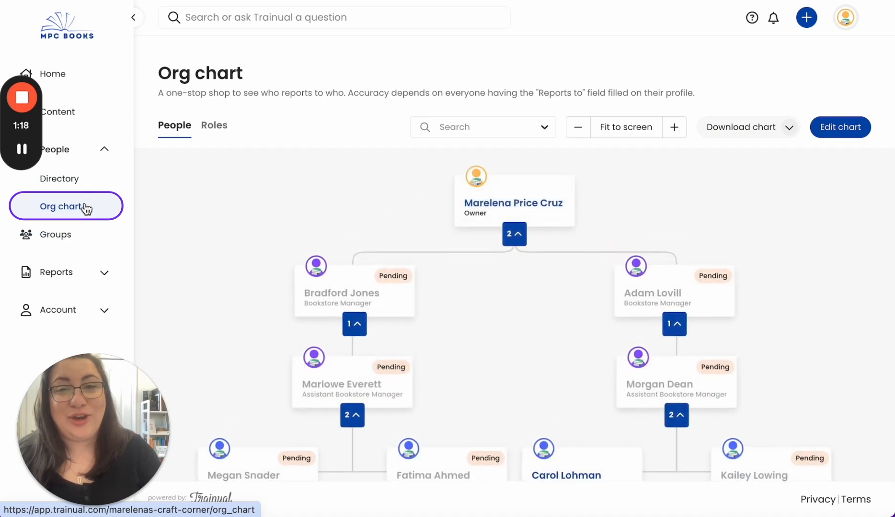
click(629, 138)
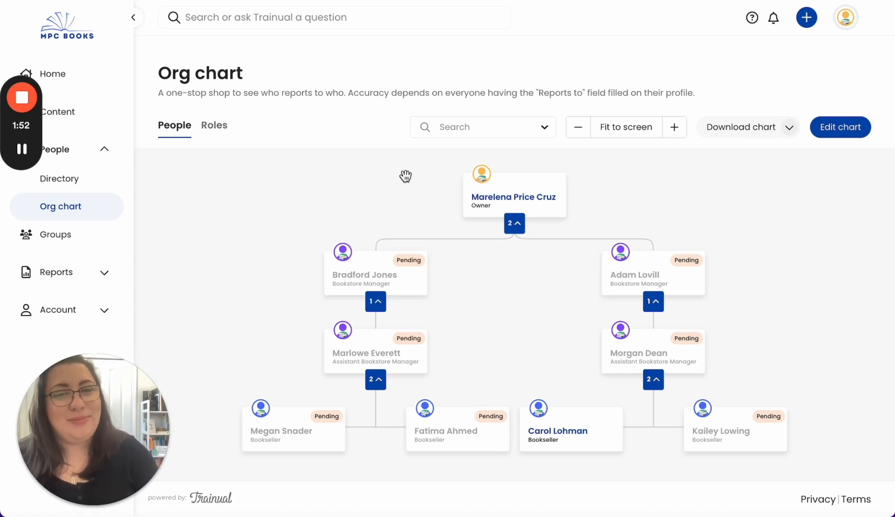
Return to the Groups page and start creating groups of the Role type
click(92, 236)
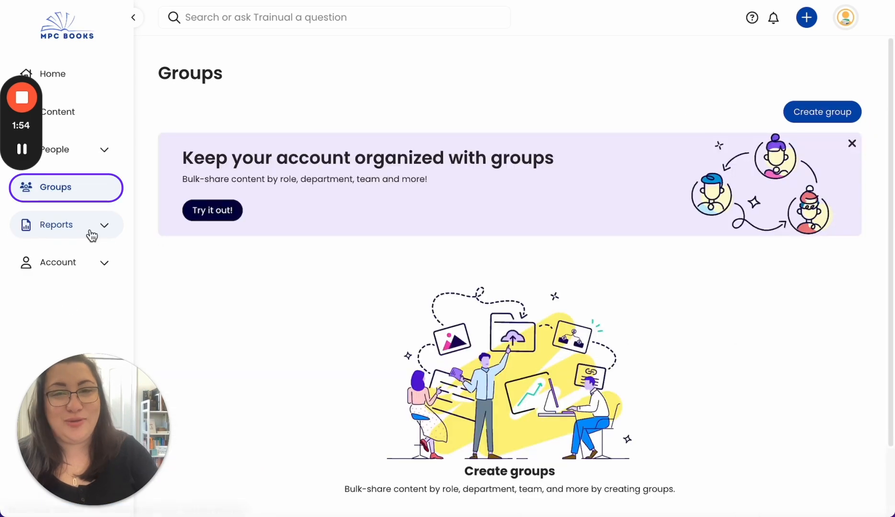
click(816, 119)
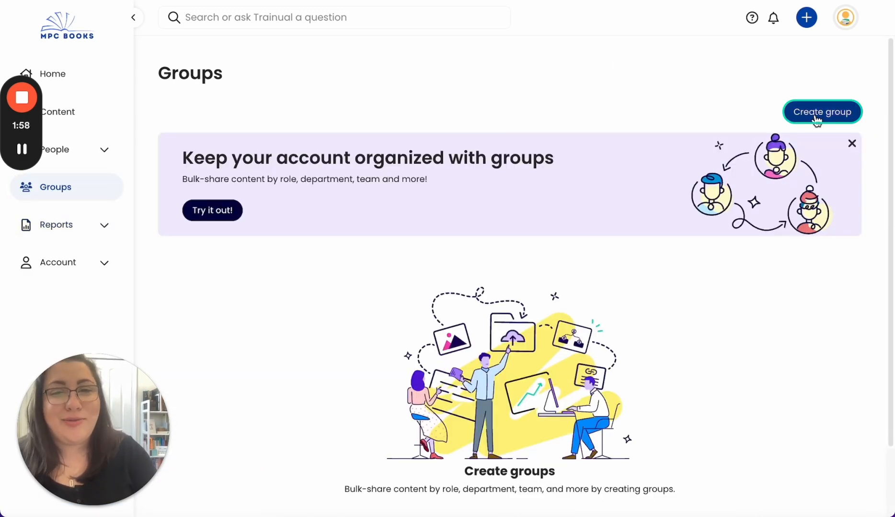
click(816, 118)
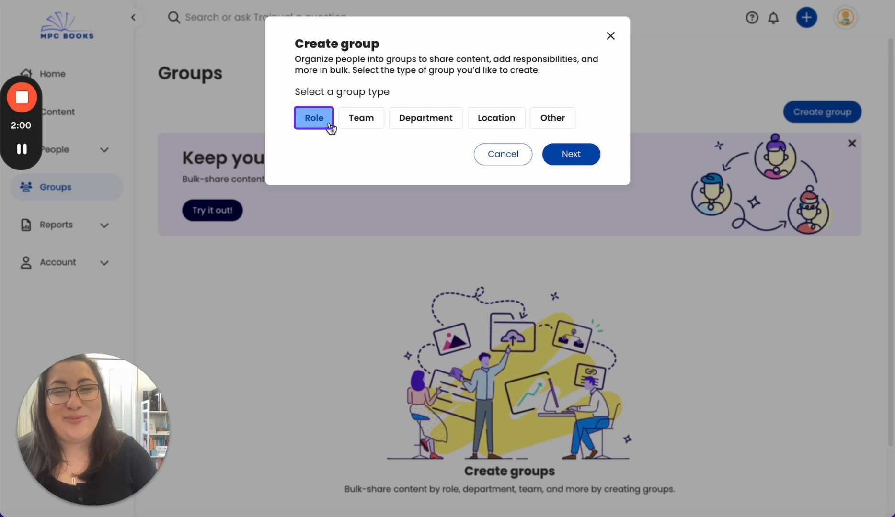
click(577, 159)
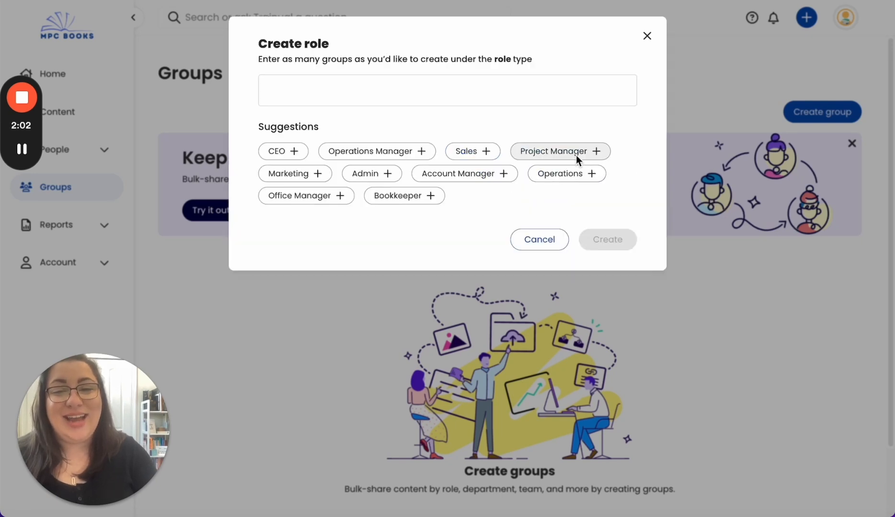
click(542, 86)
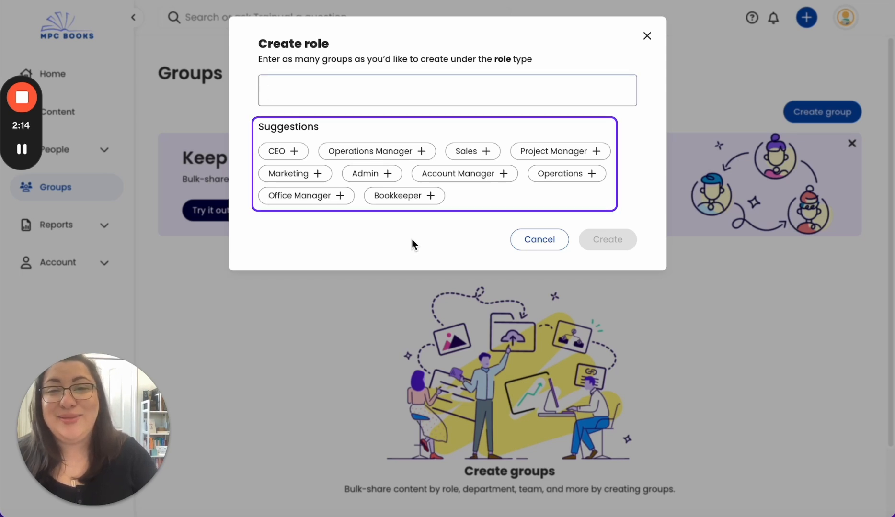
click(292, 152)
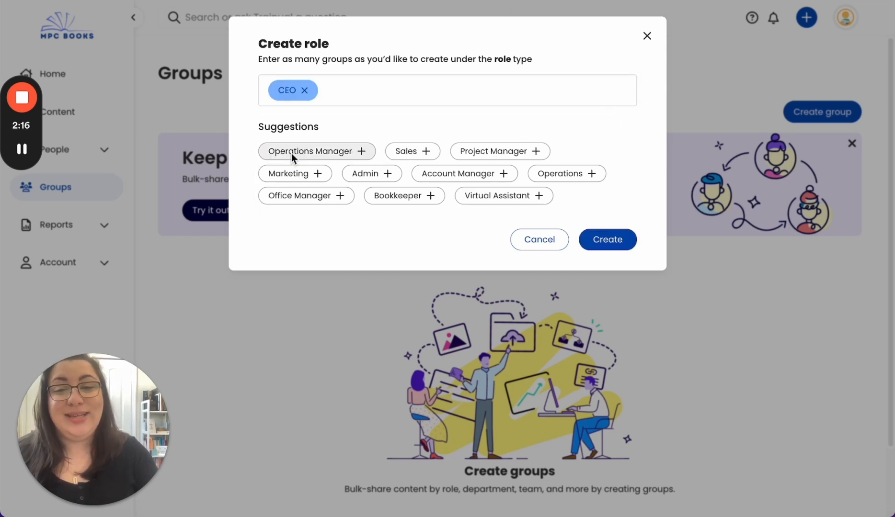
click(304, 90)
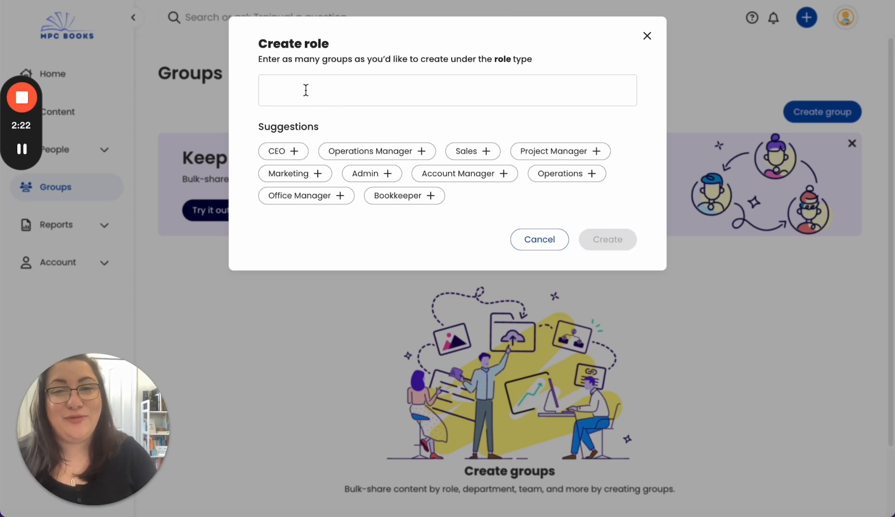
Enter Owner and Bookstore Manager as names of the new role groups
click(305, 90)
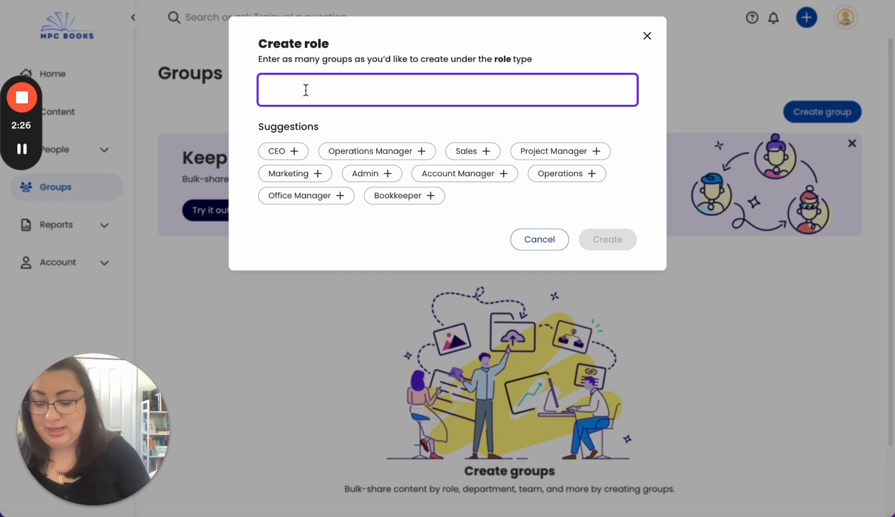
text(Owner)
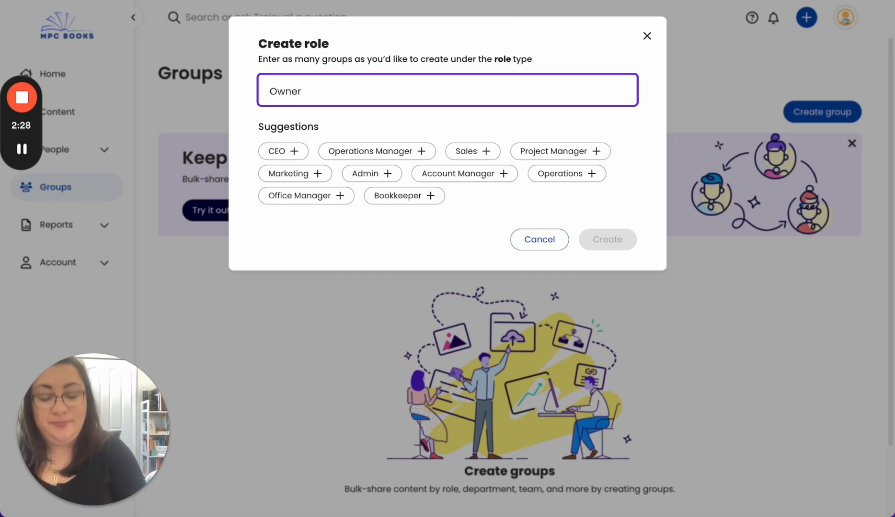
key(Return)
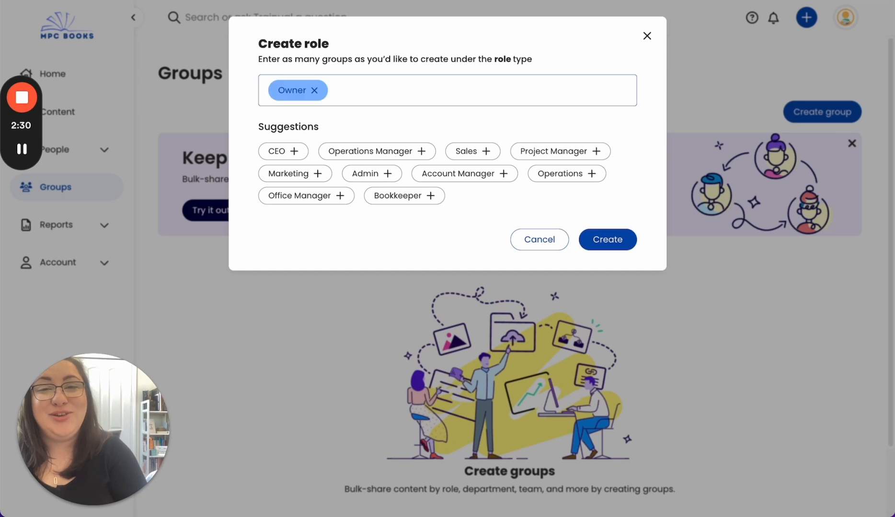
key(BackSpace)
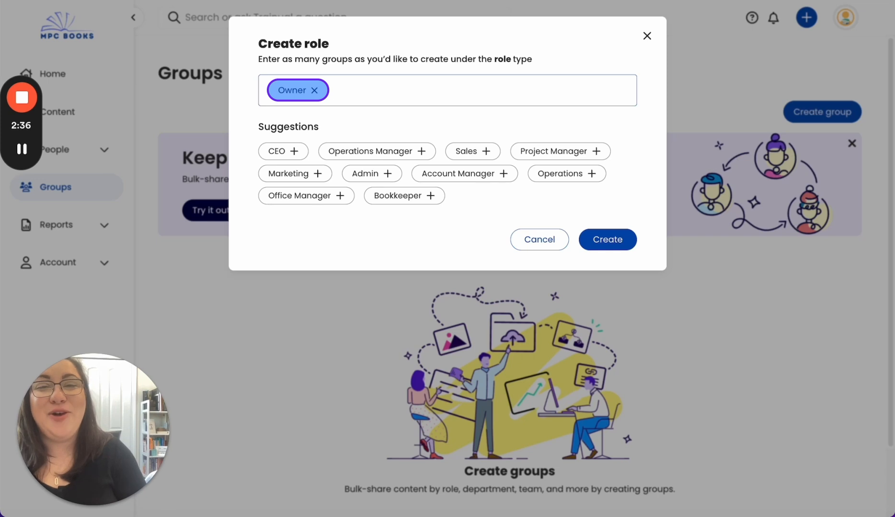
text(Bookstore Manager)
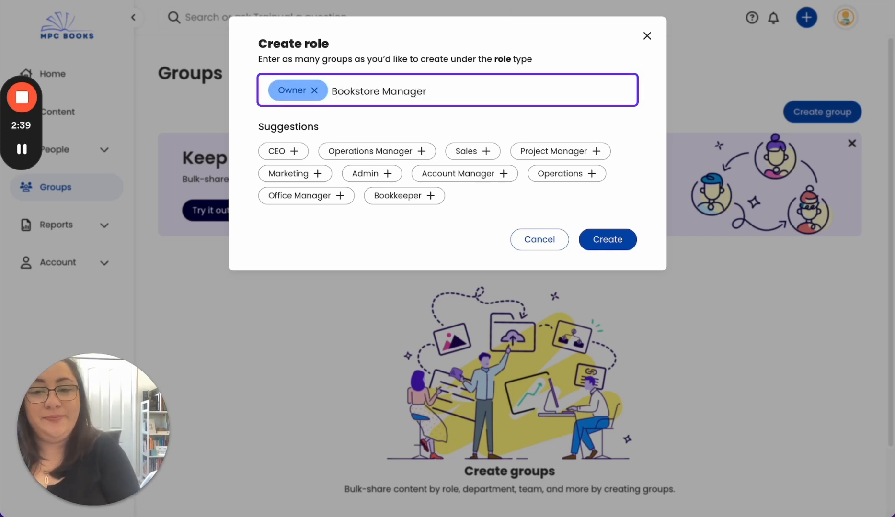
key(Return)
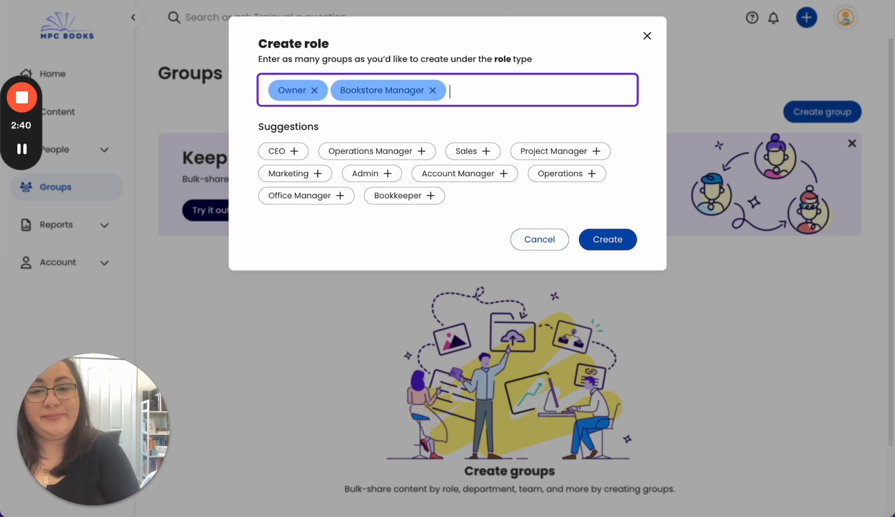
Add Assistant Bookstore Manager to the list of new role groups
text(Asss)
key(BackSpace)
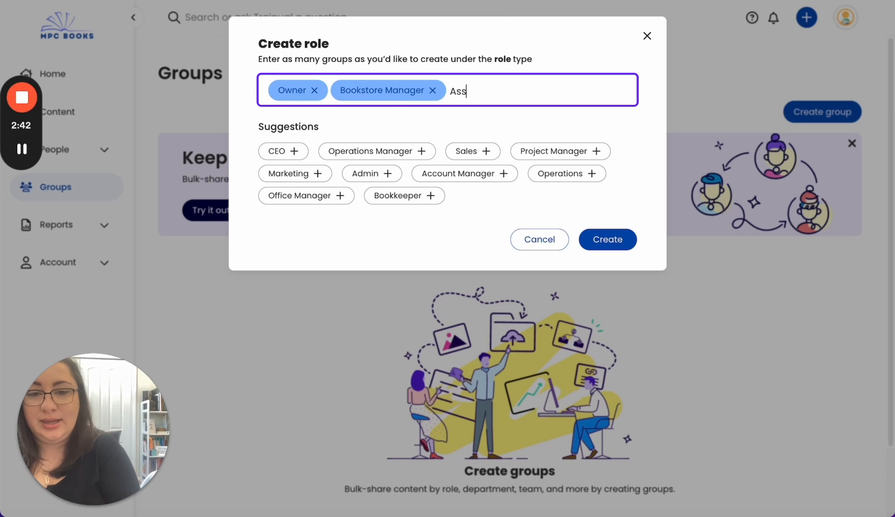
text(istant Bookst)
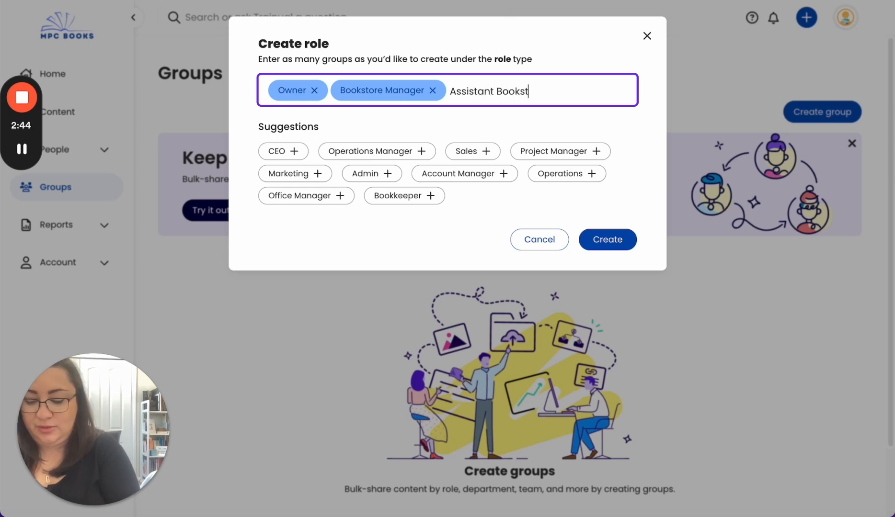
text(ore Manager)
key(Return)
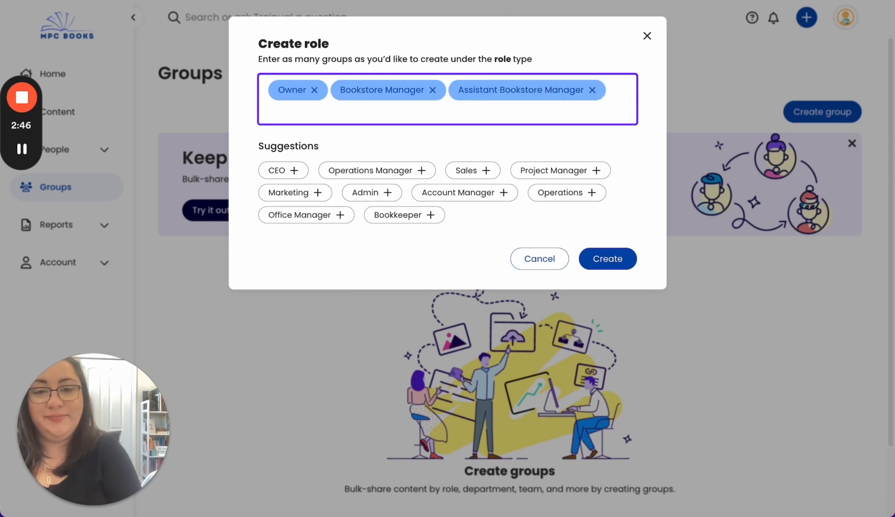
Add Bookseller to the list of new roles and create all the listed role groups
text(C)
key(BackSpace)
text(Bookseller)
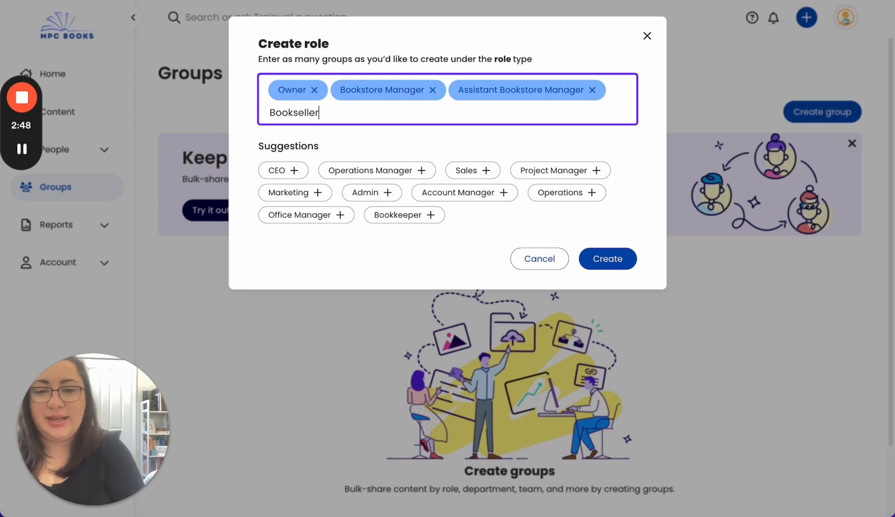
key(Return)
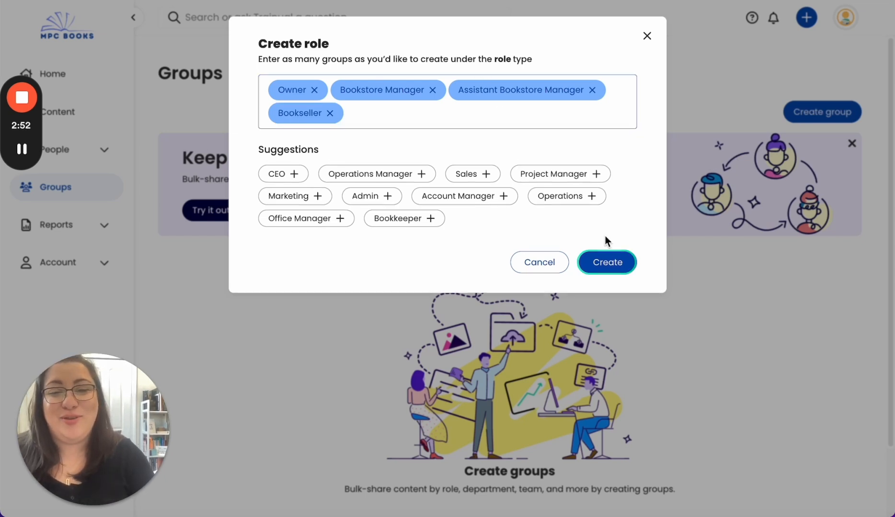
click(604, 263)
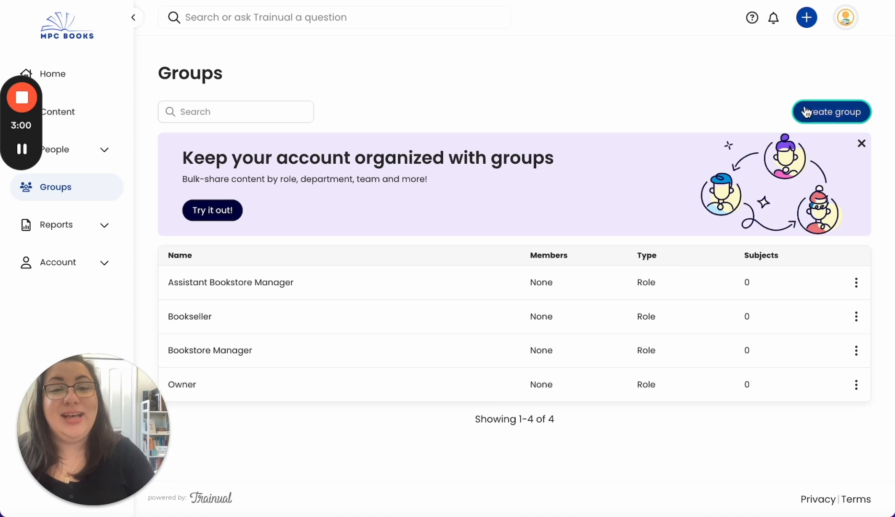
Create a group of the Team type named Leadership
click(832, 115)
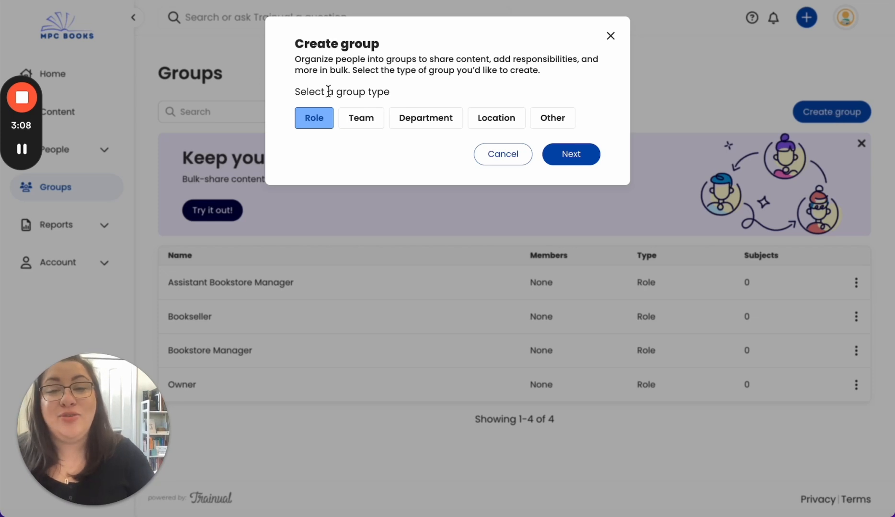
click(366, 126)
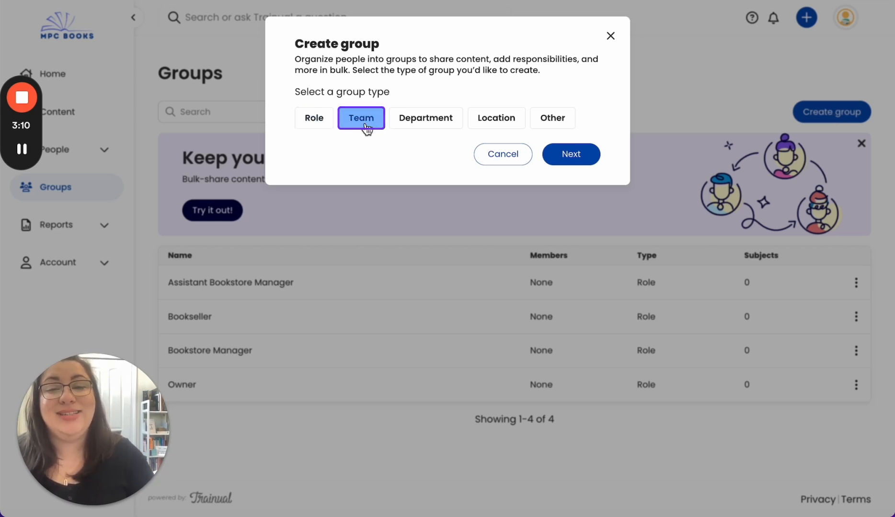
click(575, 153)
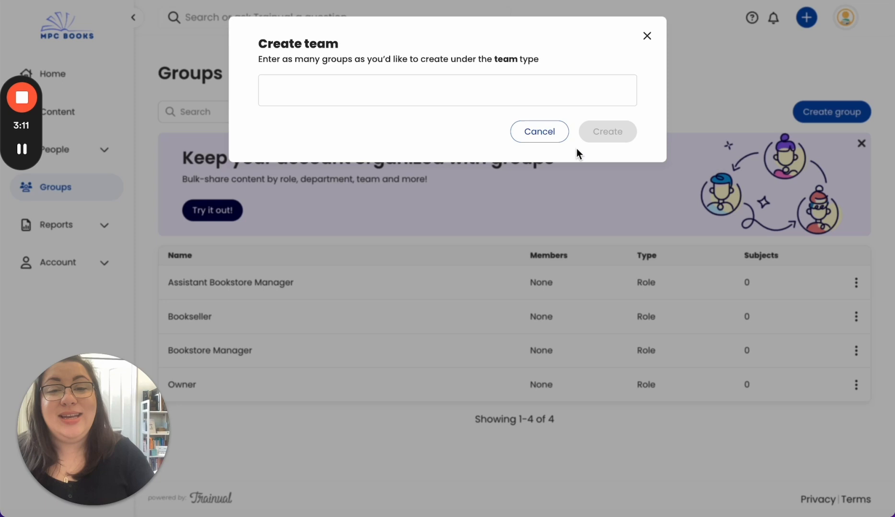
click(536, 86)
text(Leadership)
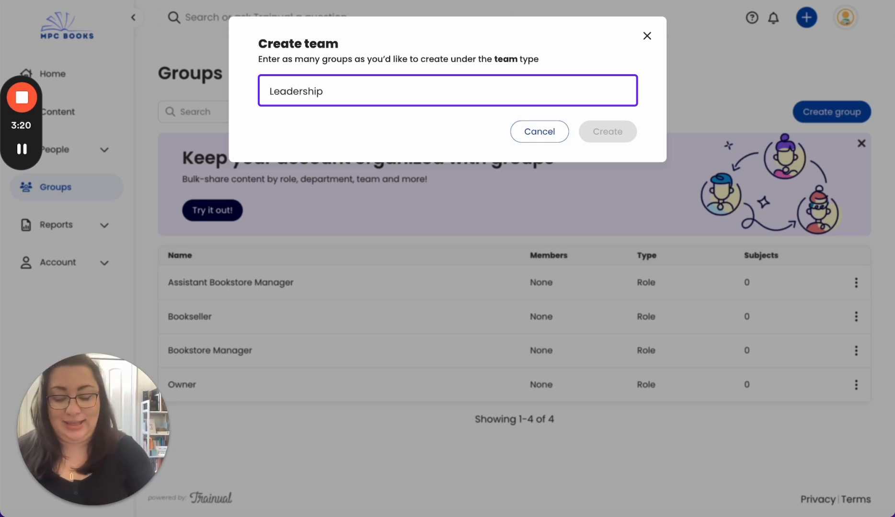
key(Return)
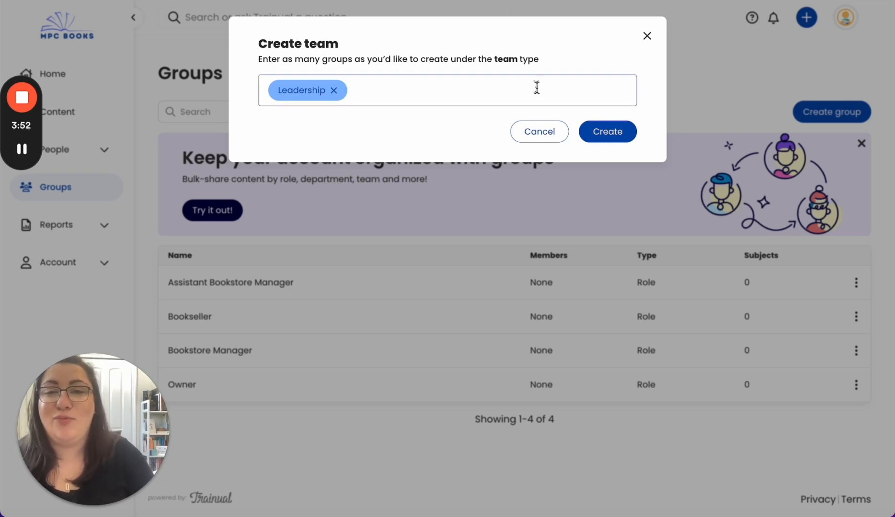
click(606, 130)
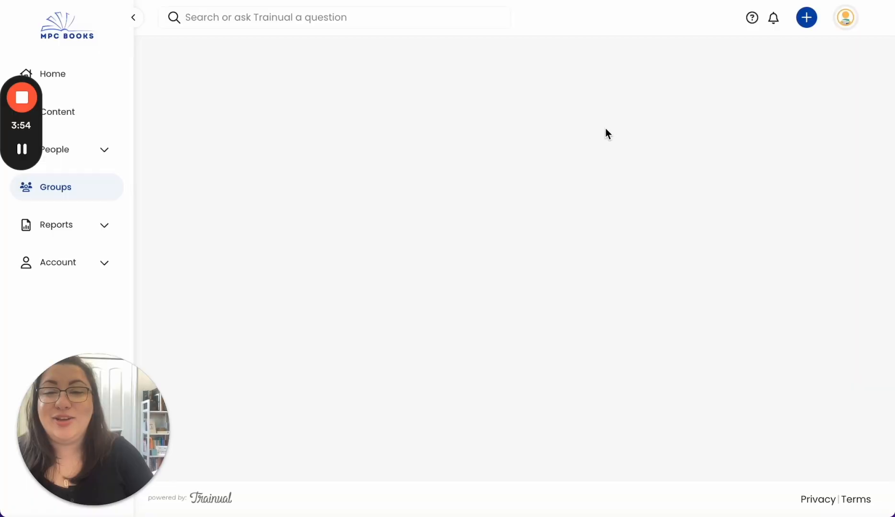
click(188, 49)
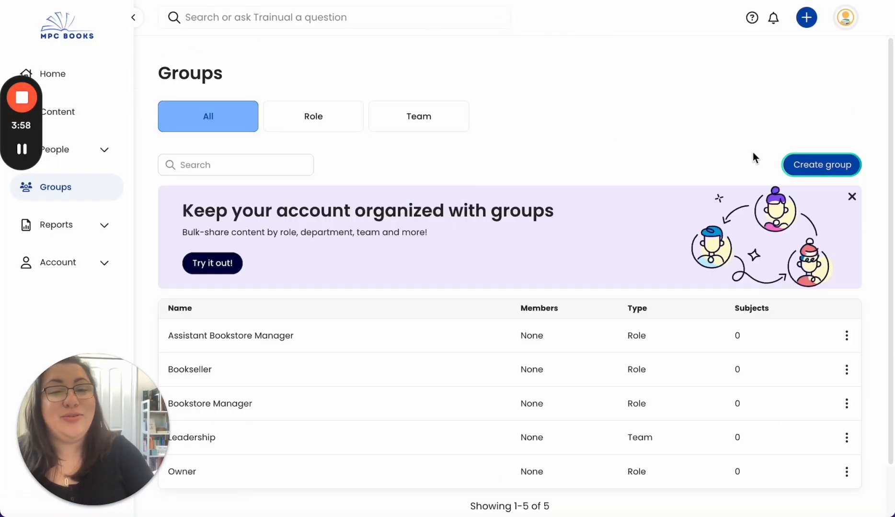
Create two groups of the Location type named Downtown and Midtown
click(793, 171)
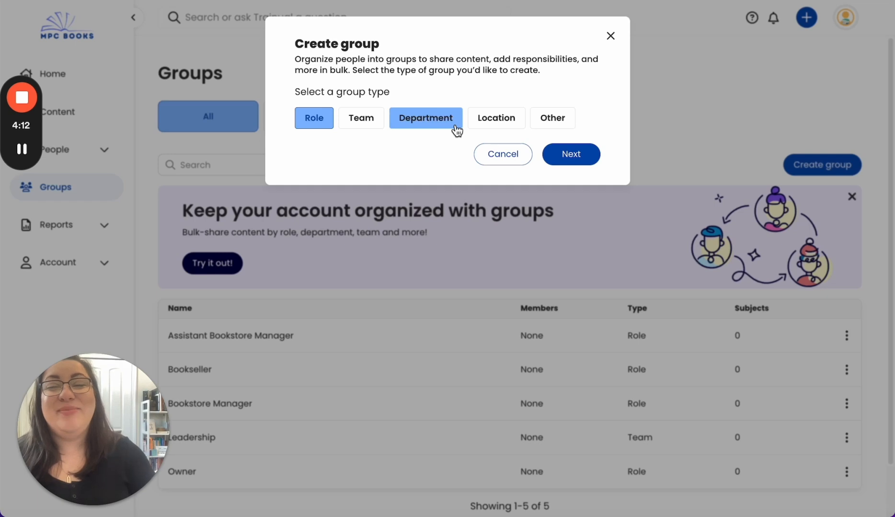
click(495, 129)
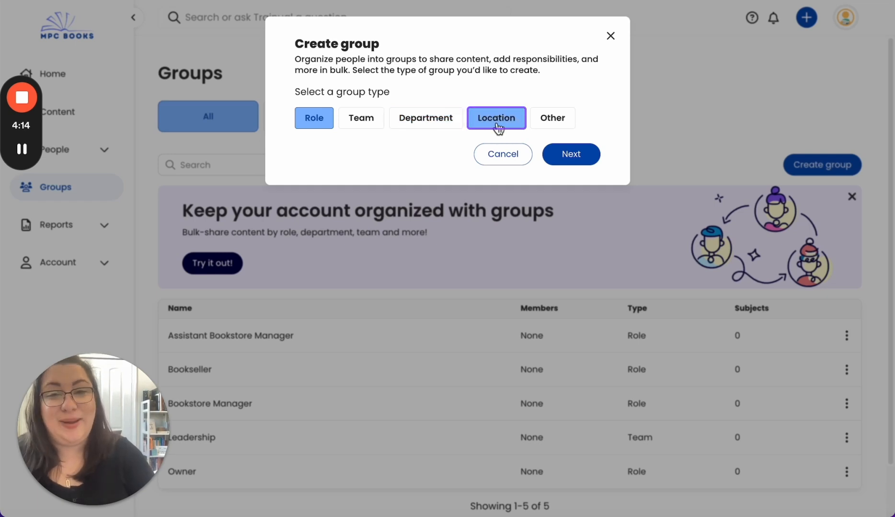
click(571, 154)
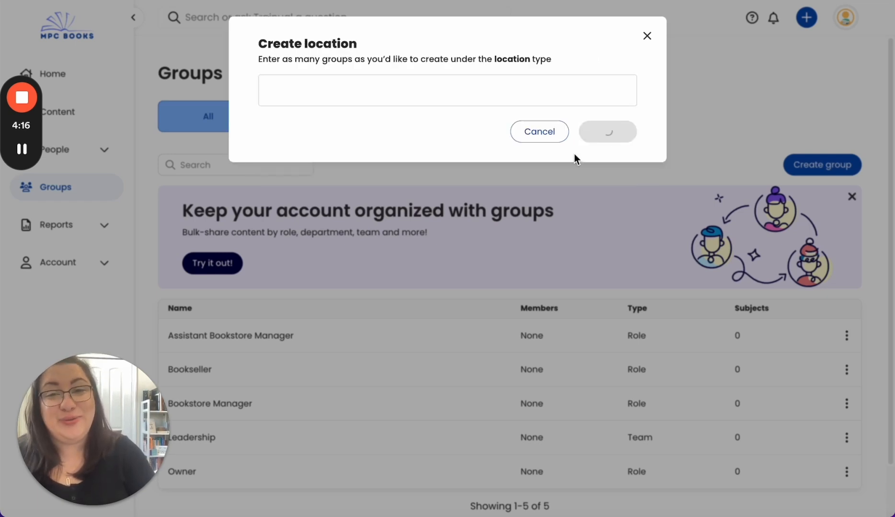
click(472, 86)
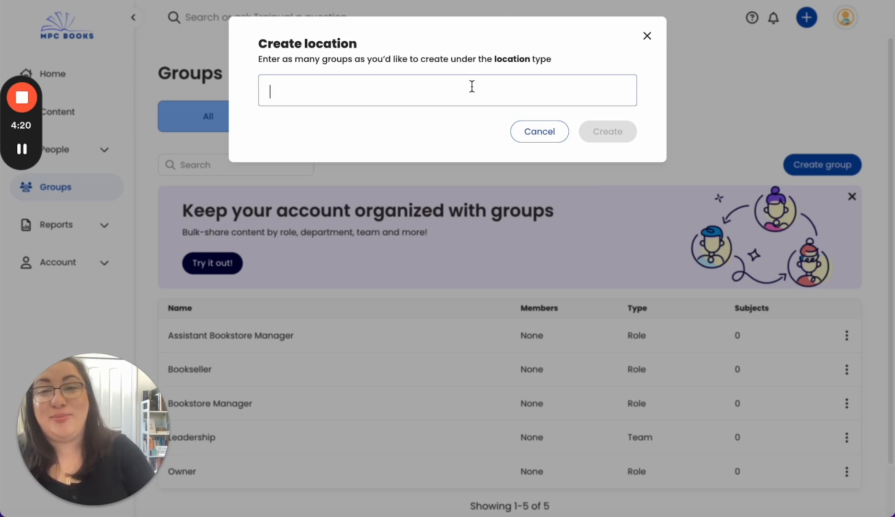
click(472, 87)
text(Downtown)
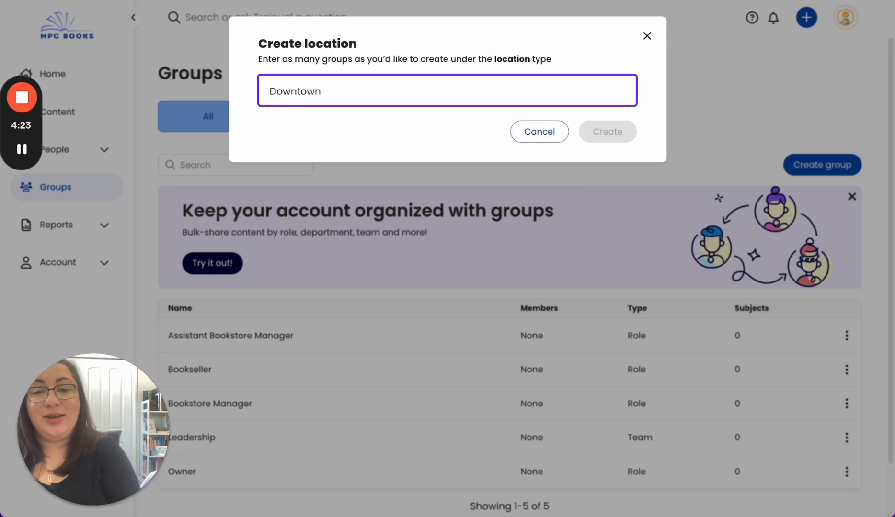
key(Return)
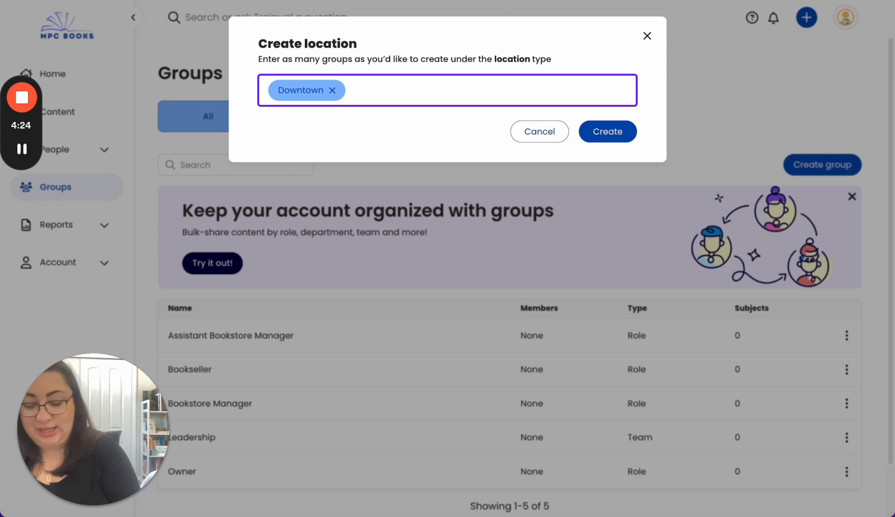
text(Midtown)
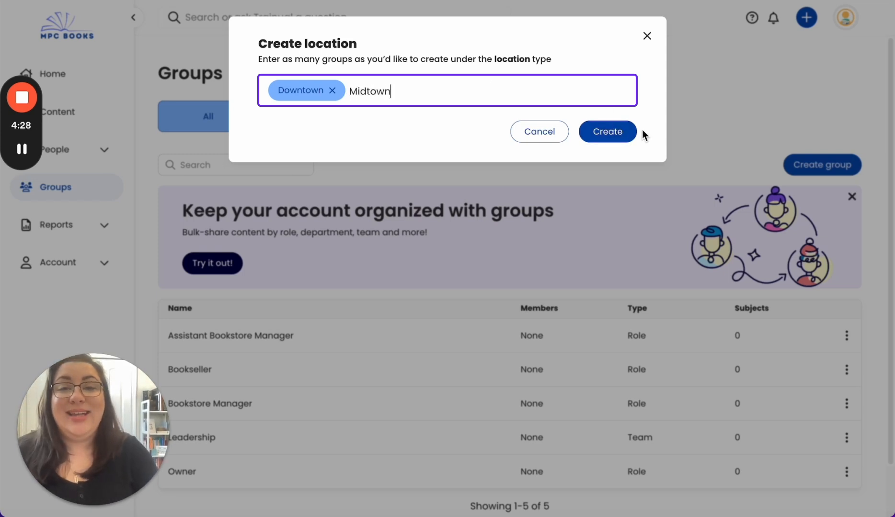
key(Return)
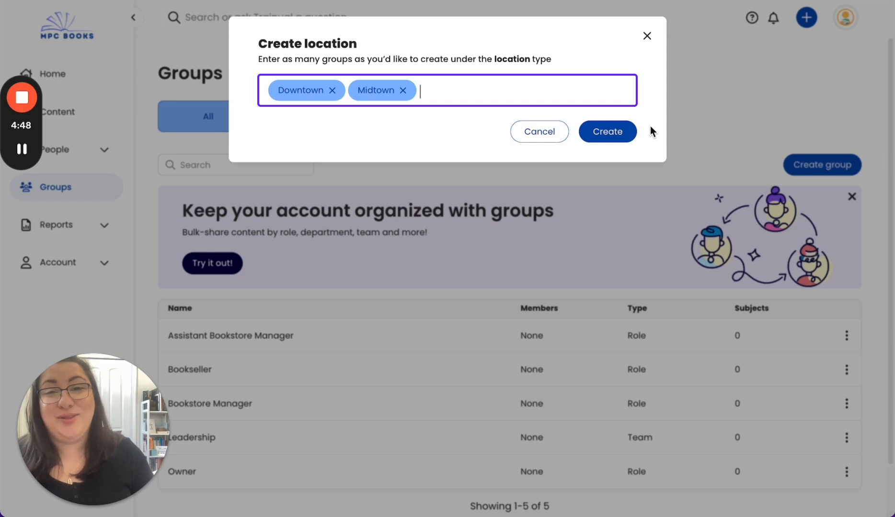
click(607, 134)
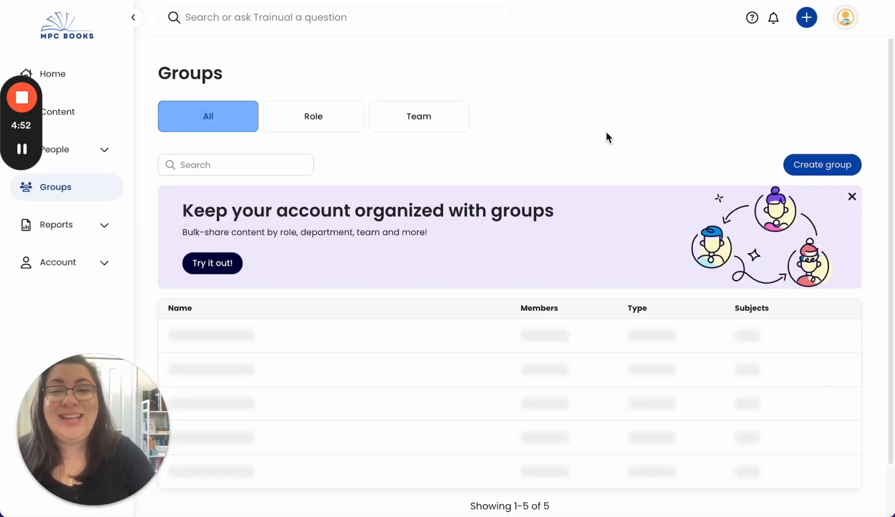
Review the complete groups list, also filtering it by the Role and Team types before returning to all groups
scroll(606, 133, down, 1)
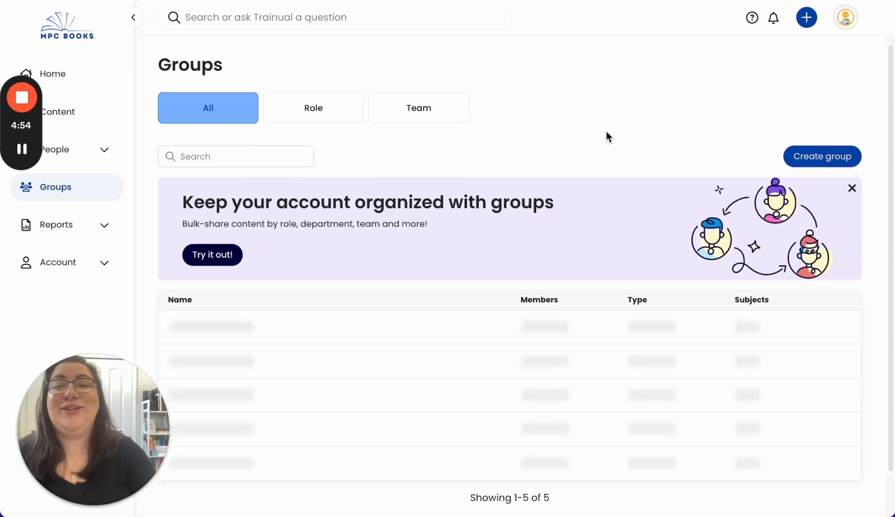
scroll(606, 132, down, 1)
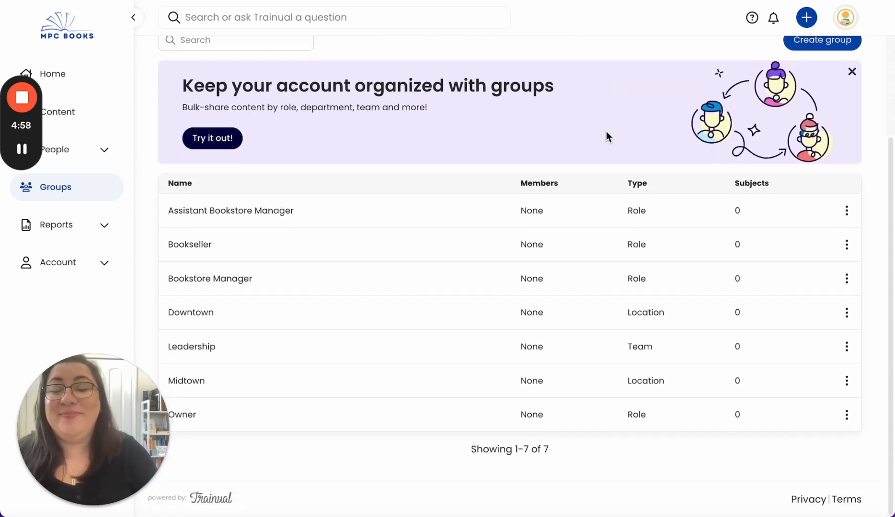
scroll(606, 131, up, 2)
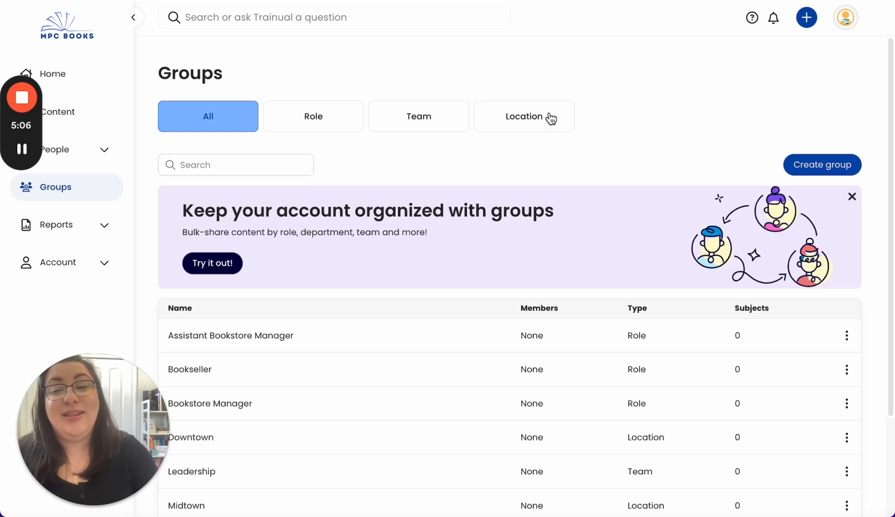
click(211, 114)
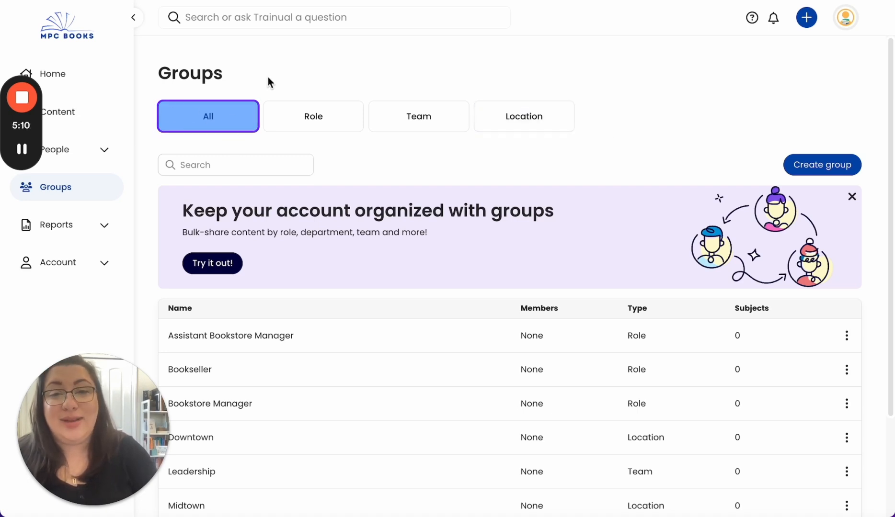
click(296, 121)
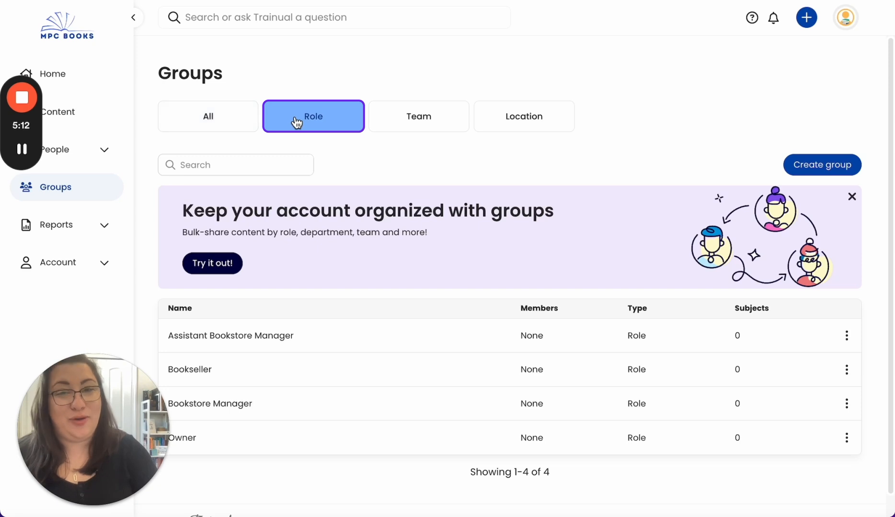
click(386, 118)
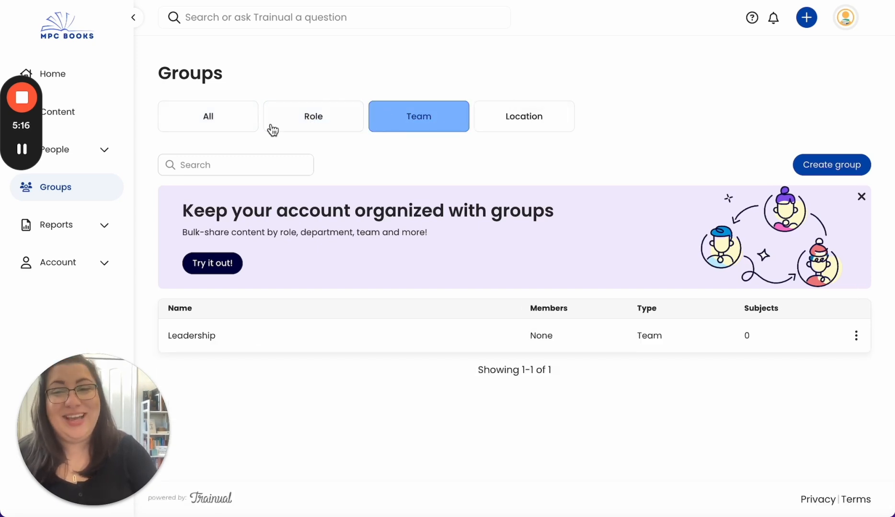
click(238, 125)
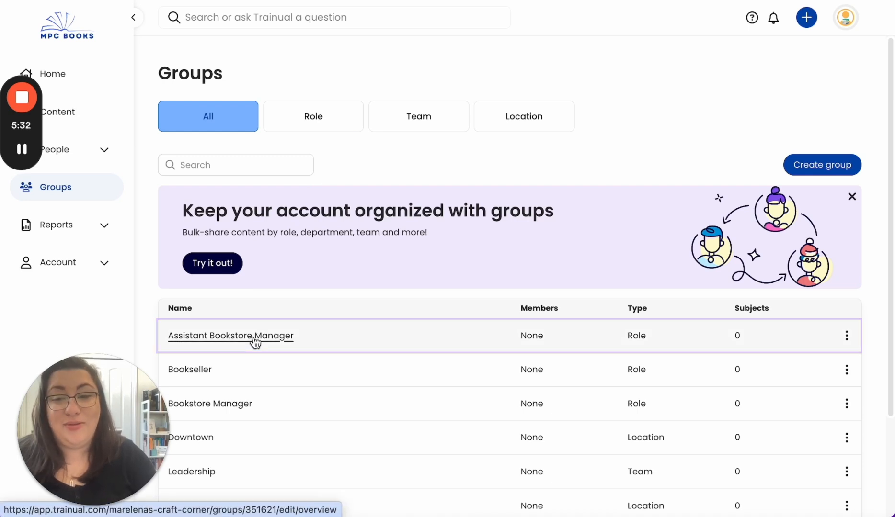
scroll(254, 342, down, 3)
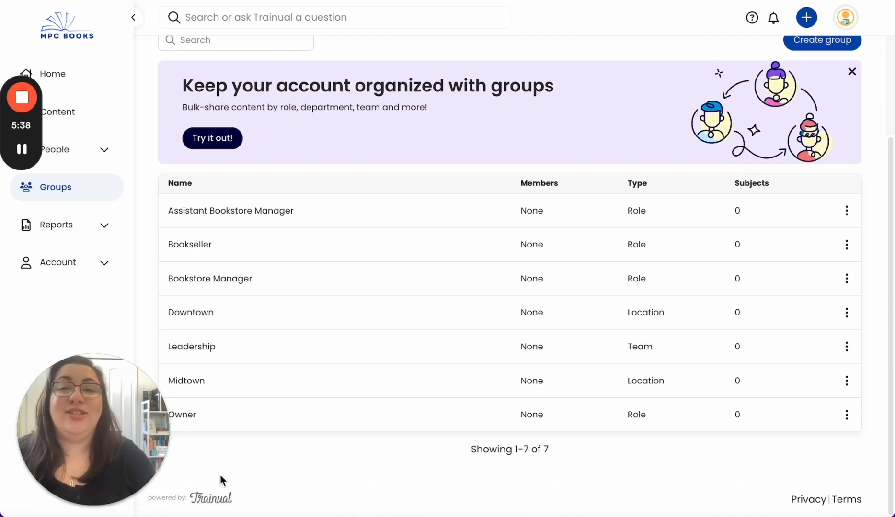
scroll(246, 486, up, 1)
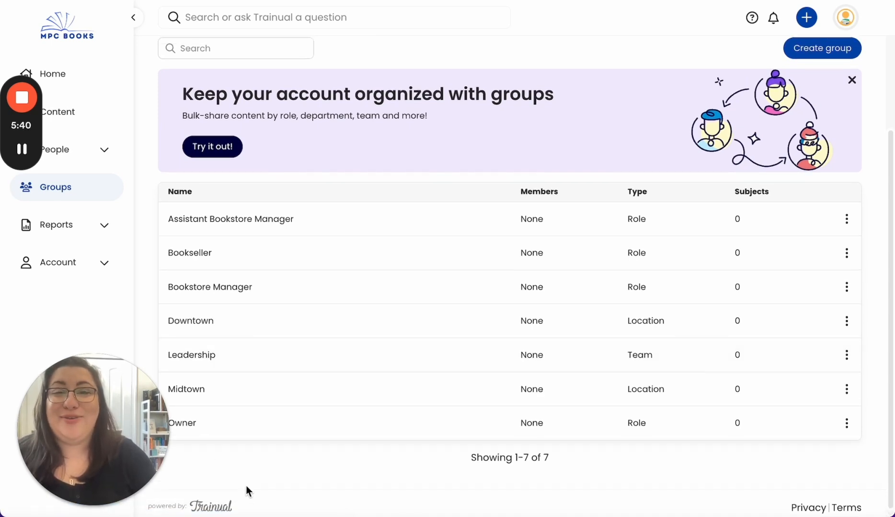